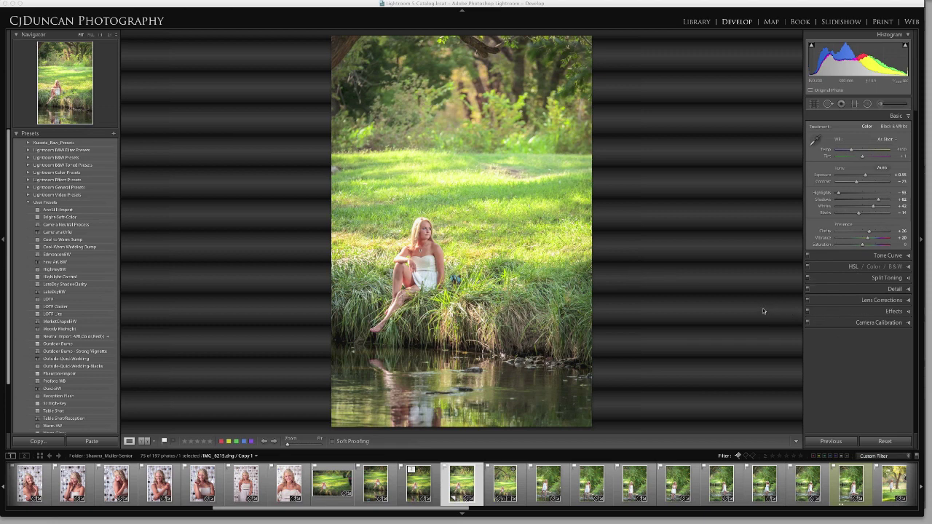
Lower the Post-Crop Vignetting Amount in Effects for a subtle dark edge vignette
{"action": "left_click", "coordinate": [900, 311]}
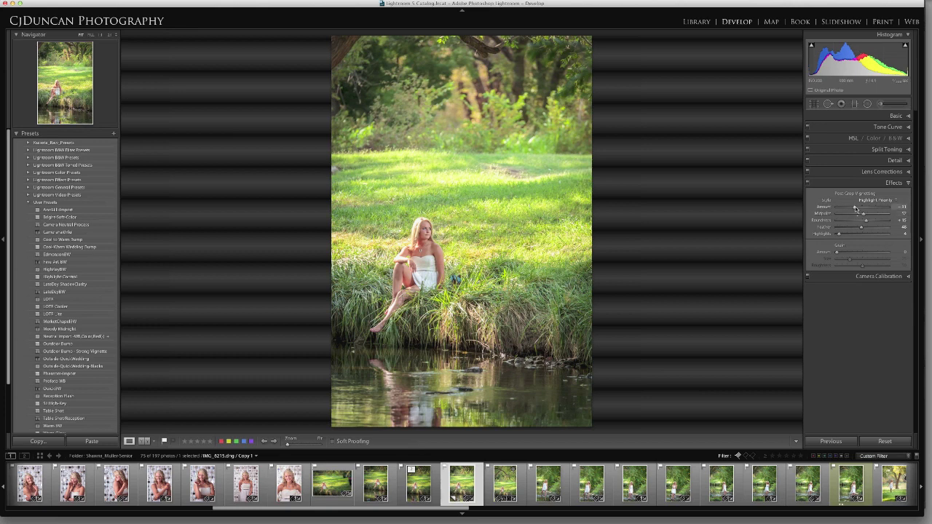
{"action": "mouse_move", "coordinate": [848, 209]}
{"action": "left_mouse_down"}
{"action": "mouse_move", "coordinate": [835, 207]}
{"action": "mouse_move", "coordinate": [861, 211]}
{"action": "left_mouse_up"}
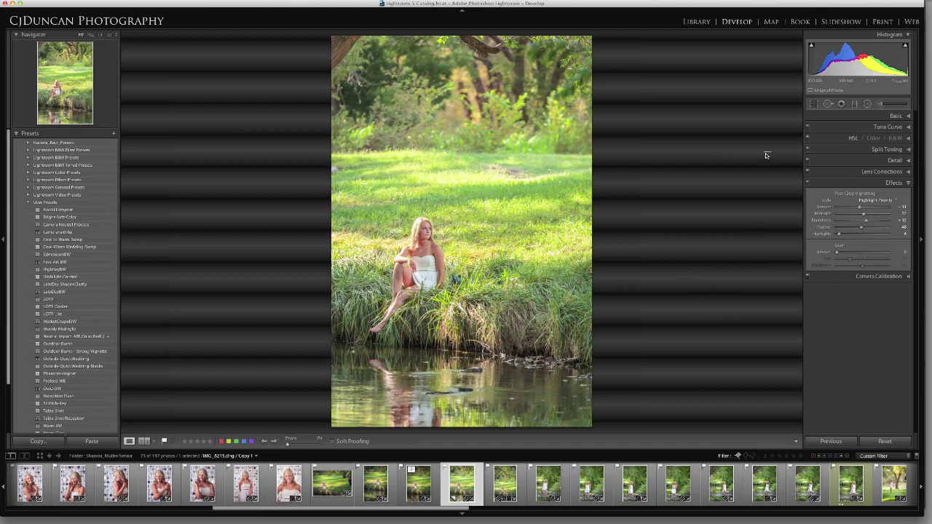
{"action": "left_click", "coordinate": [867, 104]}
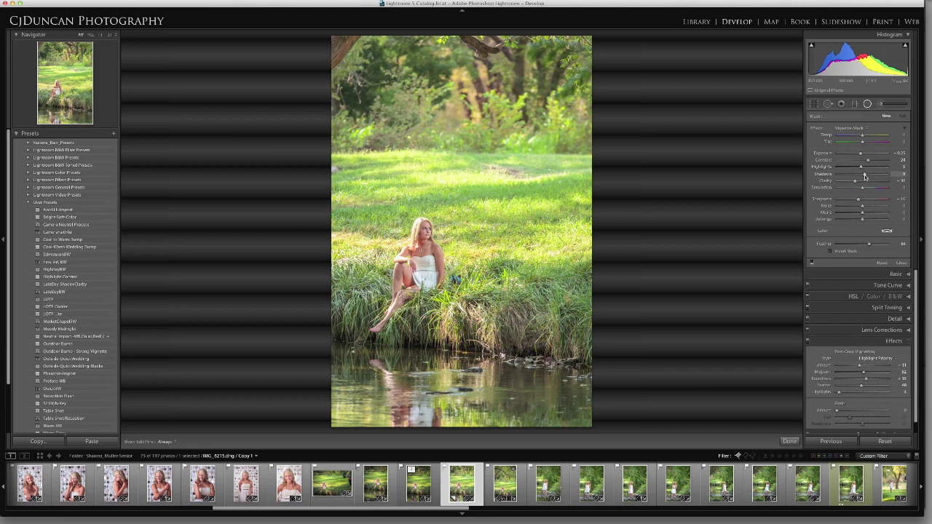
Set the radial filter's Shadows to 13 and Feather to 66
{"action": "left_click_drag", "start_coordinate": [864, 174], "coordinate": [865, 177]}
{"action": "left_click_drag", "start_coordinate": [868, 247], "coordinate": [869, 247]}
Apply the vignette preset to the existing radial filter on the girl and lower its Exposure
{"action": "left_click_drag", "start_coordinate": [439, 247], "coordinate": [597, 205]}
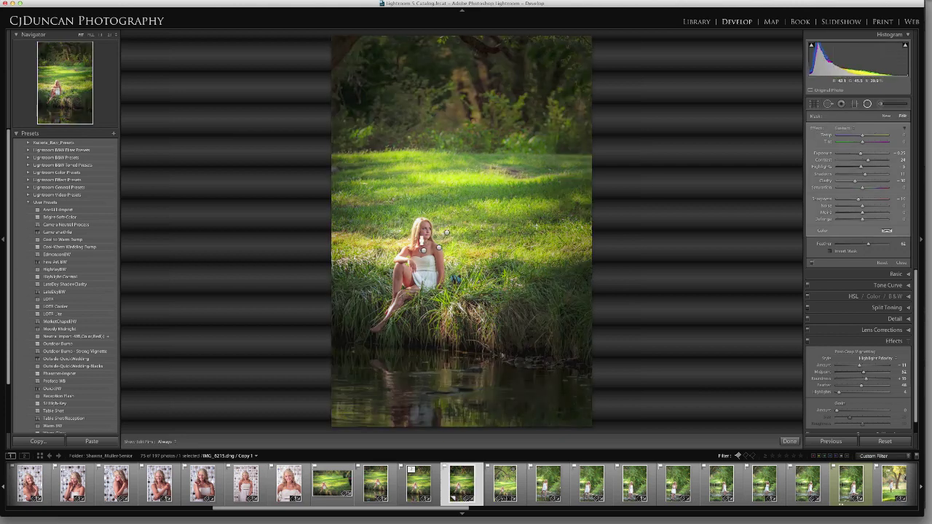
{"action": "key", "text": "super+z"}
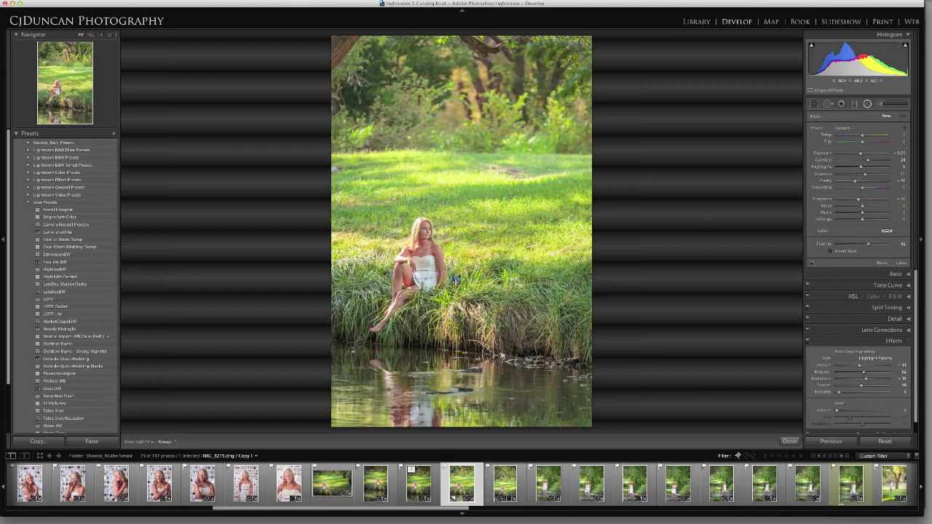
{"action": "left_click", "coordinate": [423, 245]}
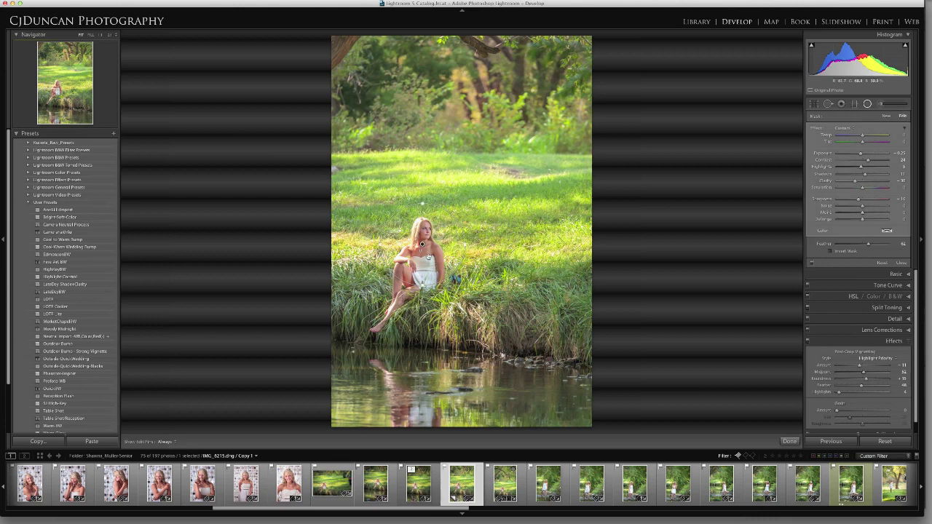
{"action": "left_click", "coordinate": [853, 131]}
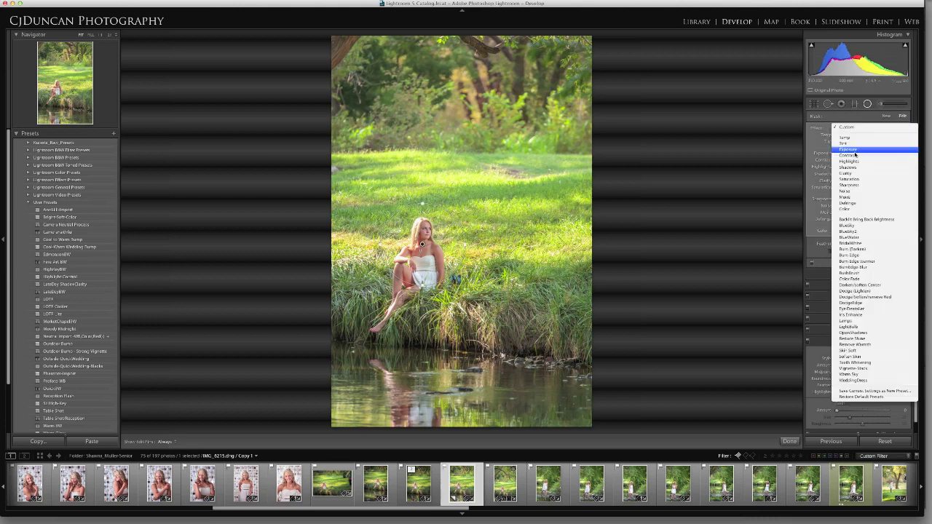
{"action": "left_click", "coordinate": [864, 370]}
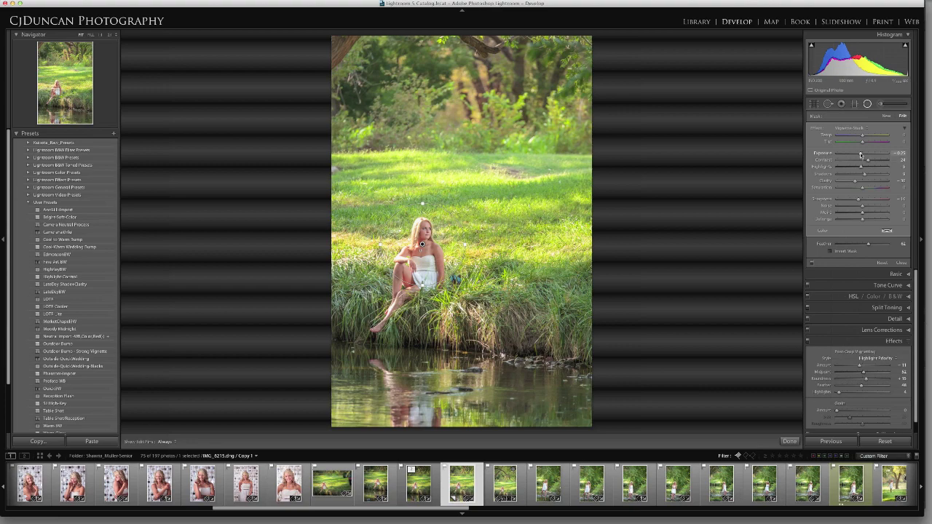
{"action": "mouse_move", "coordinate": [861, 154]}
{"action": "left_mouse_down"}
{"action": "mouse_move", "coordinate": [837, 154]}
{"action": "mouse_move", "coordinate": [859, 154]}
{"action": "left_mouse_up"}
{"action": "left_click_drag", "start_coordinate": [860, 155], "coordinate": [861, 156]}
Toggle the radial filter's effect on and off several times to compare before and after
{"action": "left_click", "coordinate": [811, 265]}
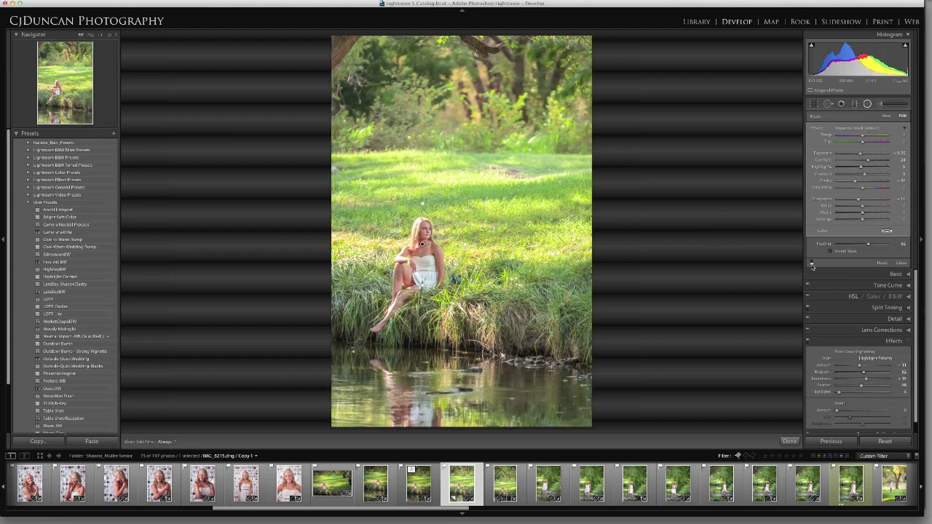
{"action": "left_click", "coordinate": [812, 264]}
{"action": "left_click", "coordinate": [812, 264]}
{"action": "left_click", "coordinate": [811, 264]}
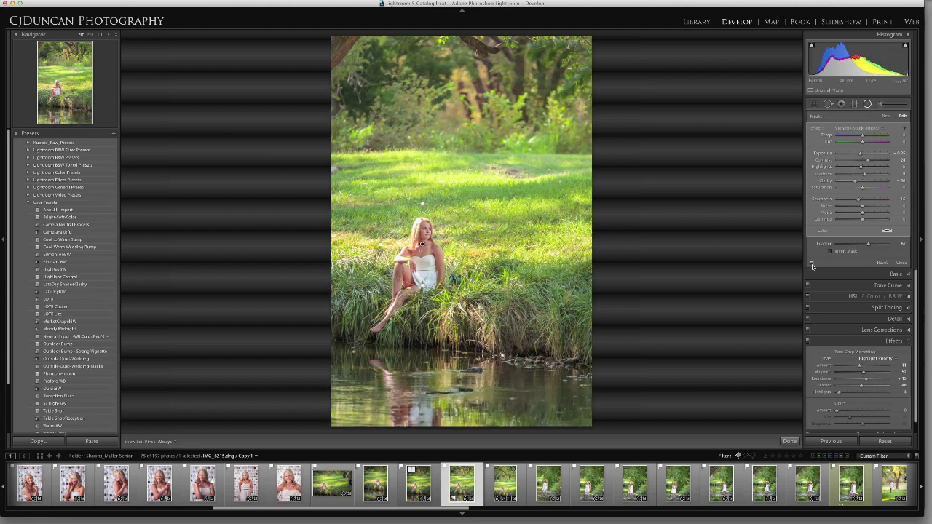
{"action": "left_click", "coordinate": [811, 264]}
{"action": "left_click", "coordinate": [811, 264]}
Draw a second radial filter around the girl, compare it, and reduce Feather to about 49
{"action": "left_click", "coordinate": [887, 117]}
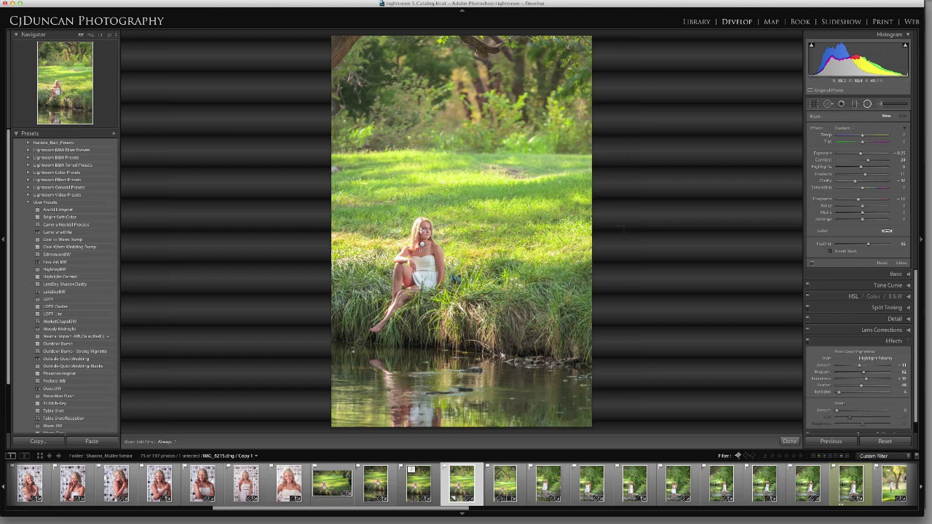
{"action": "left_click", "coordinate": [420, 239]}
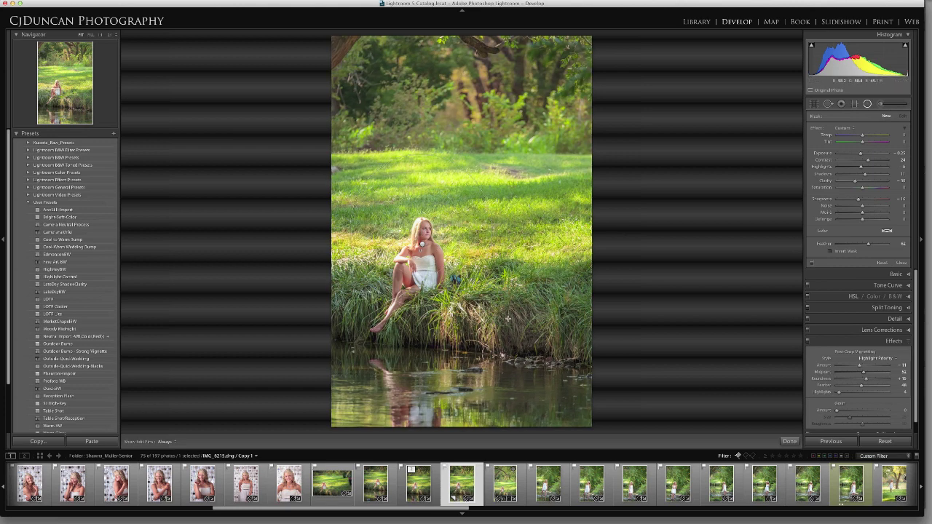
{"action": "mouse_move", "coordinate": [507, 318]}
{"action": "left_mouse_down"}
{"action": "mouse_move", "coordinate": [516, 339]}
{"action": "mouse_move", "coordinate": [505, 310]}
{"action": "mouse_move", "coordinate": [519, 327]}
{"action": "left_mouse_up"}
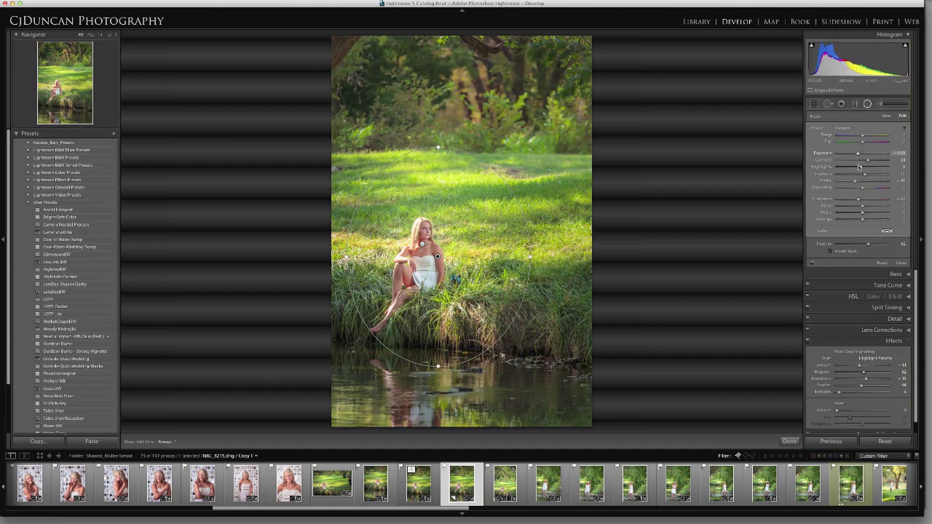
{"action": "left_click", "coordinate": [812, 263]}
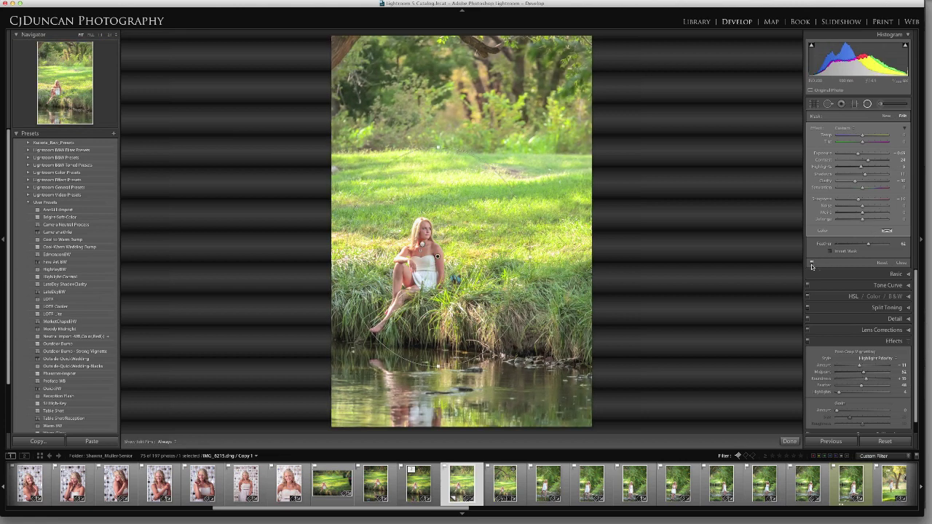
{"action": "left_click", "coordinate": [811, 263]}
{"action": "left_click_drag", "start_coordinate": [867, 244], "coordinate": [878, 248]}
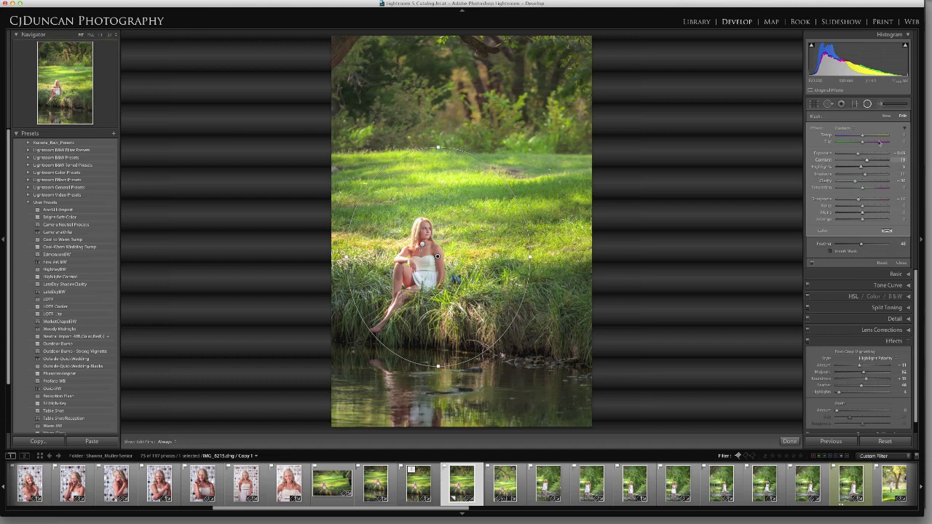
Draw and shape a third large radial filter around the girl with Contrast at 27
{"action": "left_click", "coordinate": [886, 116]}
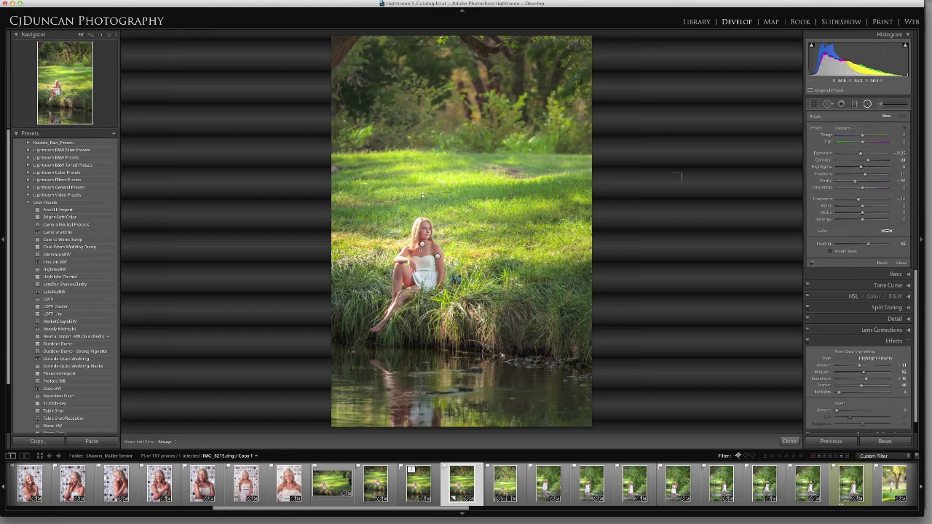
{"action": "left_click_drag", "start_coordinate": [418, 226], "coordinate": [583, 412]}
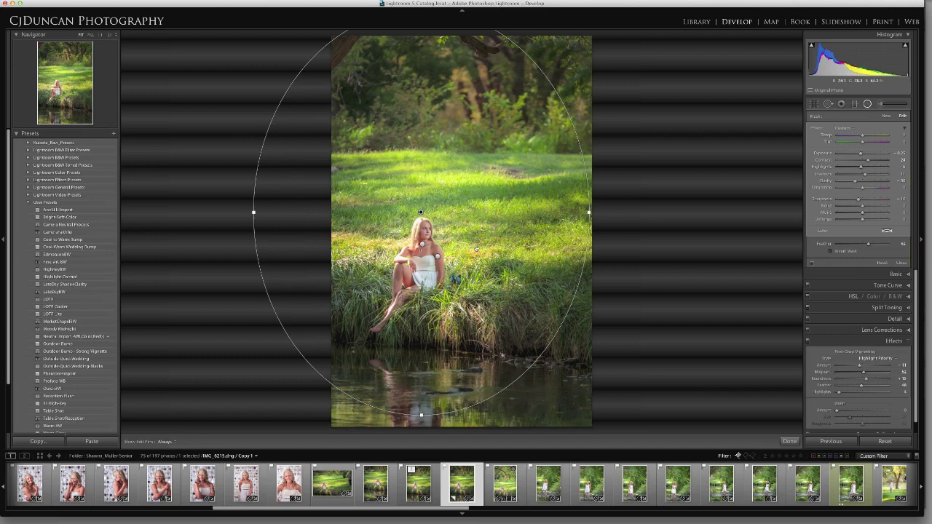
{"action": "left_click_drag", "start_coordinate": [475, 250], "coordinate": [490, 258]}
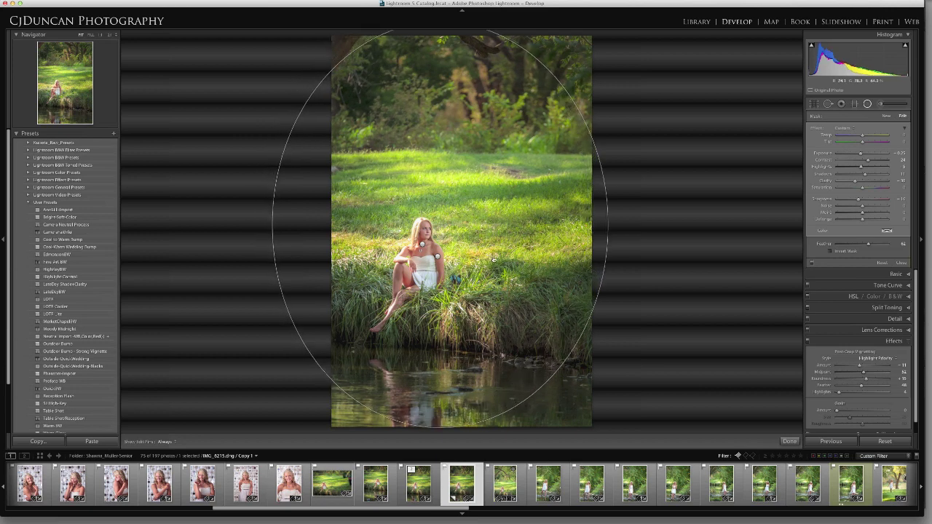
{"action": "left_click_drag", "start_coordinate": [493, 261], "coordinate": [498, 261]}
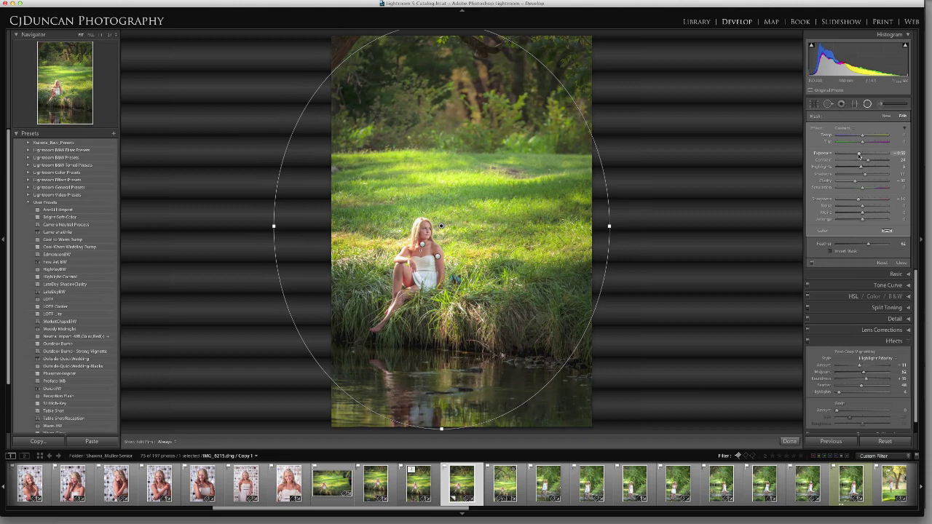
{"action": "left_click_drag", "start_coordinate": [608, 227], "coordinate": [602, 227]}
{"action": "left_click_drag", "start_coordinate": [444, 431], "coordinate": [441, 408]}
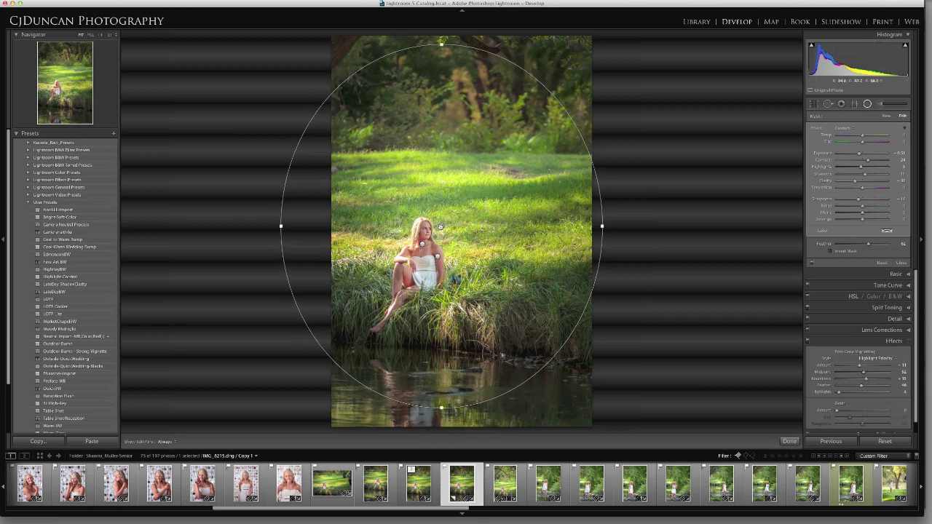
{"action": "left_click_drag", "start_coordinate": [441, 226], "coordinate": [442, 231]}
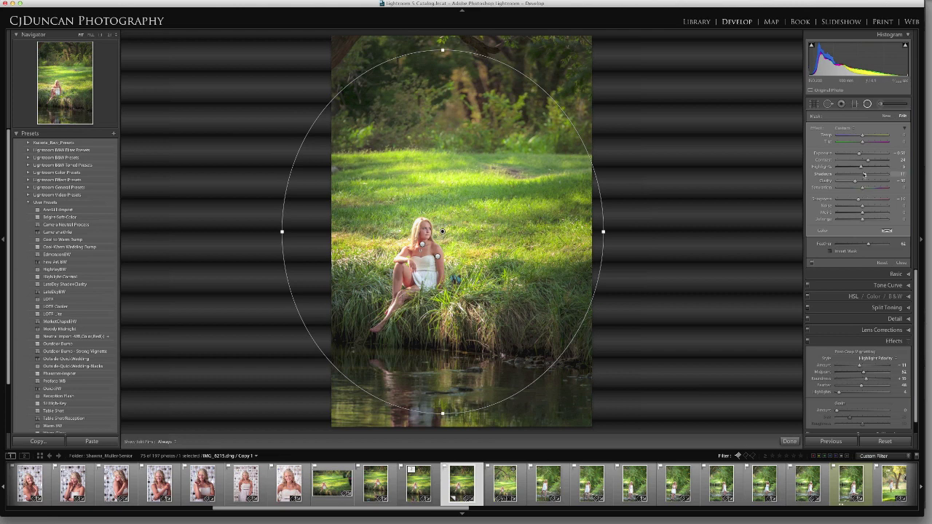
{"action": "left_click_drag", "start_coordinate": [867, 160], "coordinate": [869, 162]}
{"action": "left_click_drag", "start_coordinate": [871, 159], "coordinate": [869, 159]}
Nudge the face-centred radial filter into a new position and fine-tune its Exposure
{"action": "left_click", "coordinate": [423, 245]}
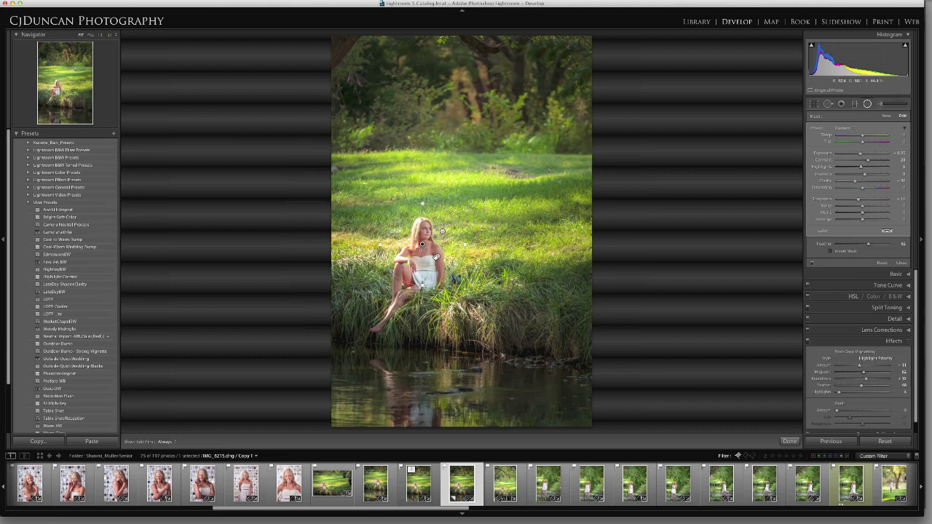
{"action": "left_click_drag", "start_coordinate": [422, 207], "coordinate": [423, 214]}
{"action": "mouse_move", "coordinate": [857, 155]}
{"action": "left_mouse_down"}
{"action": "mouse_move", "coordinate": [840, 155]}
{"action": "mouse_move", "coordinate": [868, 163]}
{"action": "left_mouse_up"}
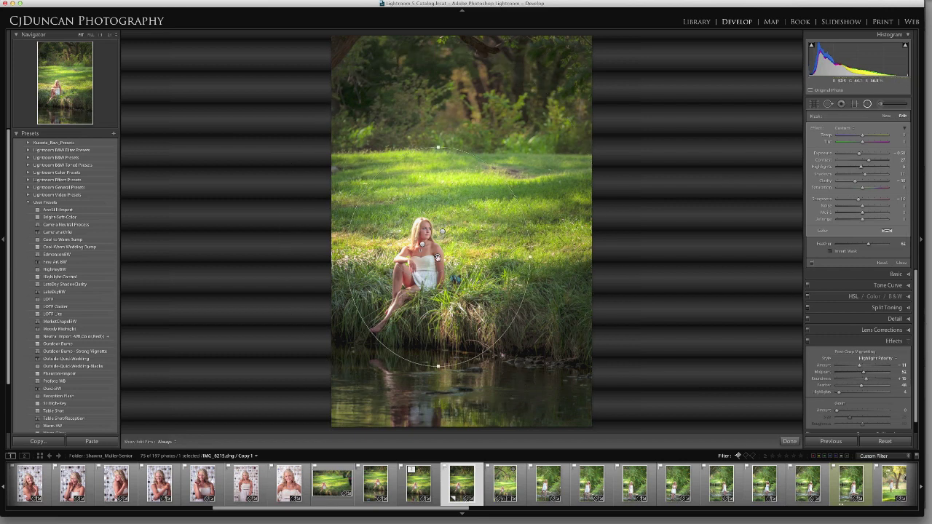
{"action": "left_click", "coordinate": [437, 256]}
Raise Highlights on one radial filter and push another filter's Highlights below zero
{"action": "left_click_drag", "start_coordinate": [860, 167], "coordinate": [861, 168]}
{"action": "left_click", "coordinate": [423, 244]}
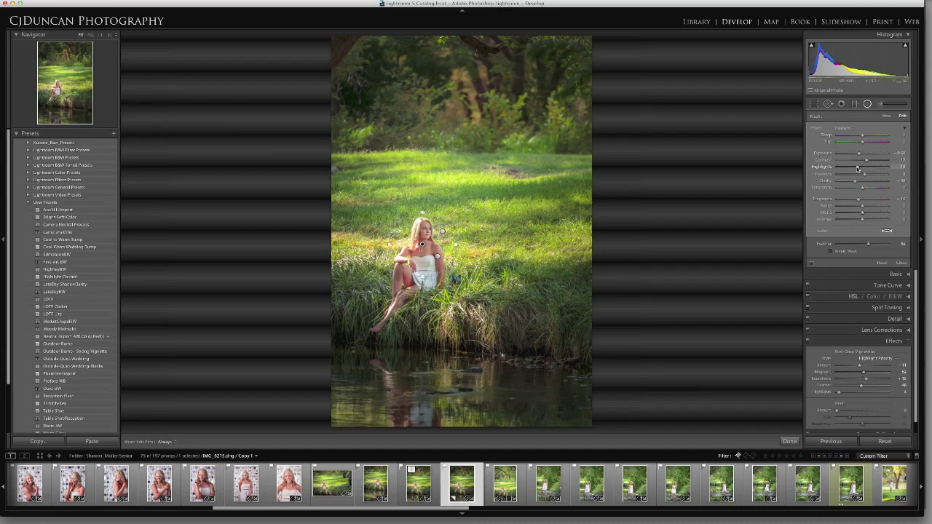
{"action": "left_click_drag", "start_coordinate": [857, 168], "coordinate": [850, 168]}
Toggle the radial filters off and on to compare, leaving them switched on
{"action": "left_click", "coordinate": [812, 265]}
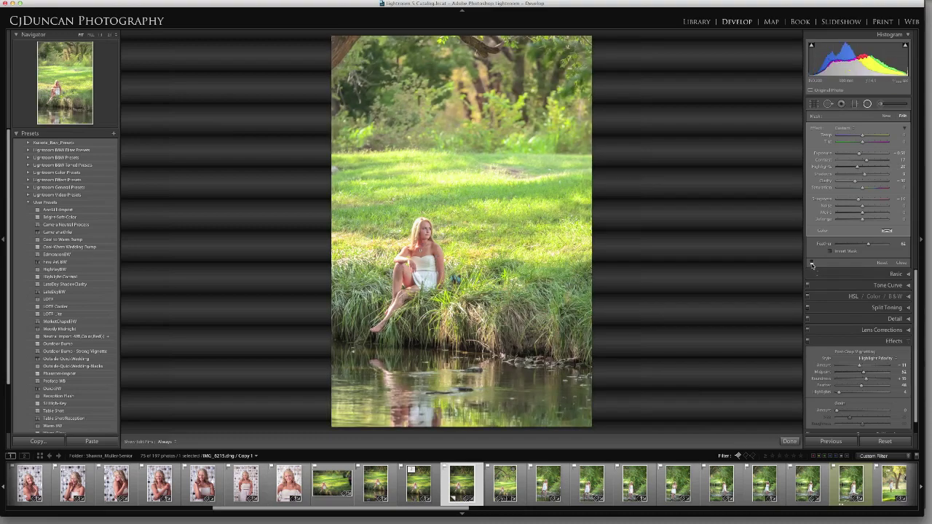
{"action": "left_click", "coordinate": [812, 264]}
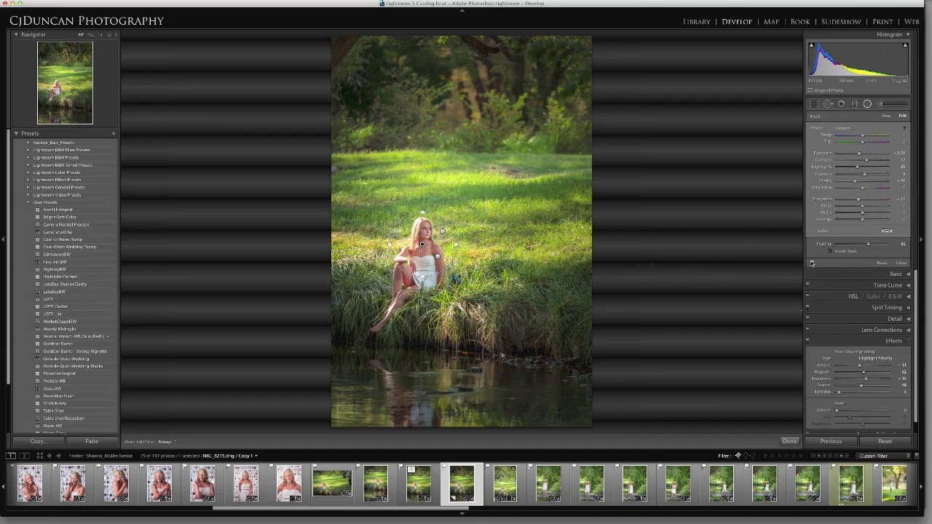
{"action": "left_click", "coordinate": [812, 264]}
{"action": "left_click", "coordinate": [812, 265]}
{"action": "left_click", "coordinate": [812, 264]}
{"action": "left_click", "coordinate": [812, 264]}
{"action": "left_click", "coordinate": [812, 265]}
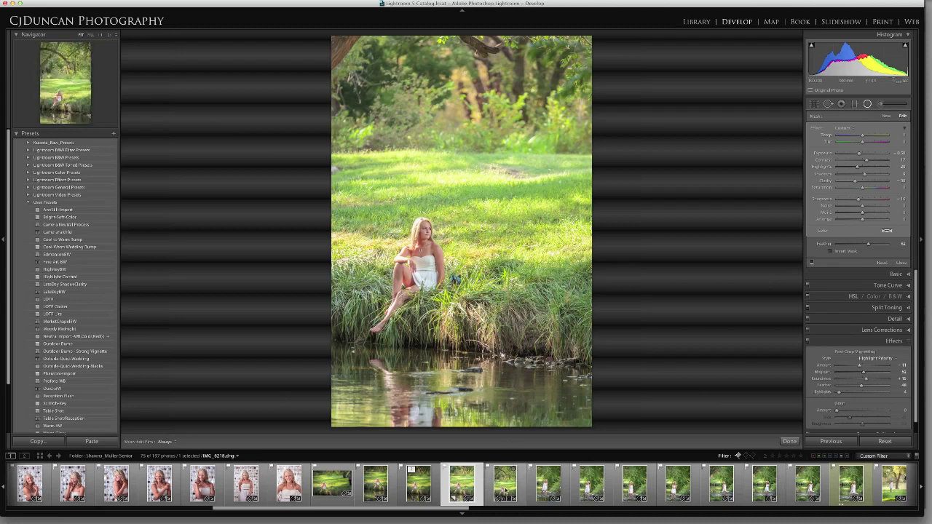
Sync the portrait's settings, including Radial Filters, to the neighbouring riverside photo IMG_6218.dng
{"action": "left_click", "coordinate": [505, 482], "text": "super"}
{"action": "left_click", "coordinate": [835, 441]}
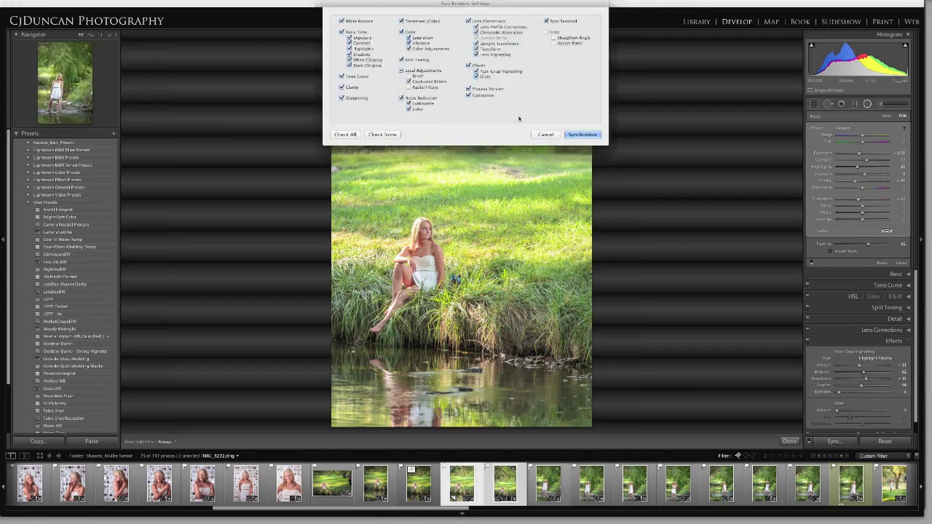
{"action": "left_click", "coordinate": [406, 87]}
{"action": "left_click", "coordinate": [583, 135]}
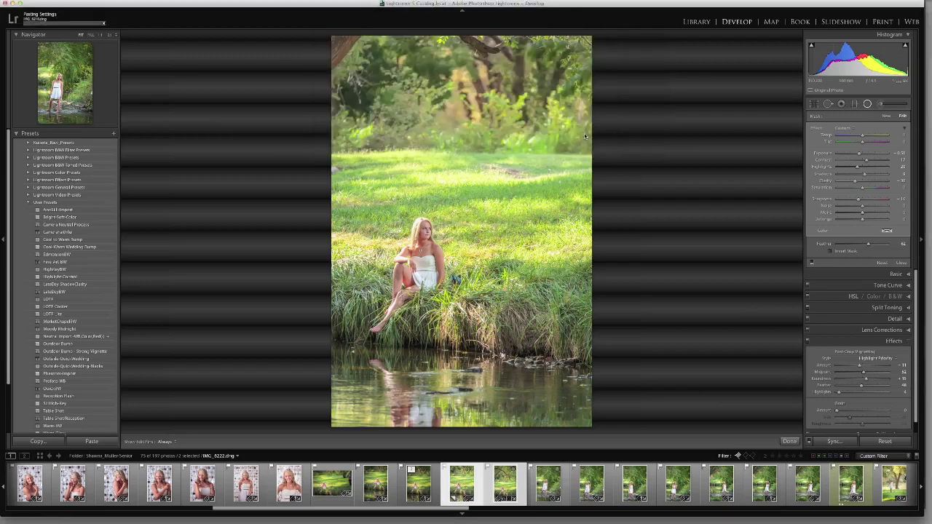
{"action": "left_click", "coordinate": [504, 486]}
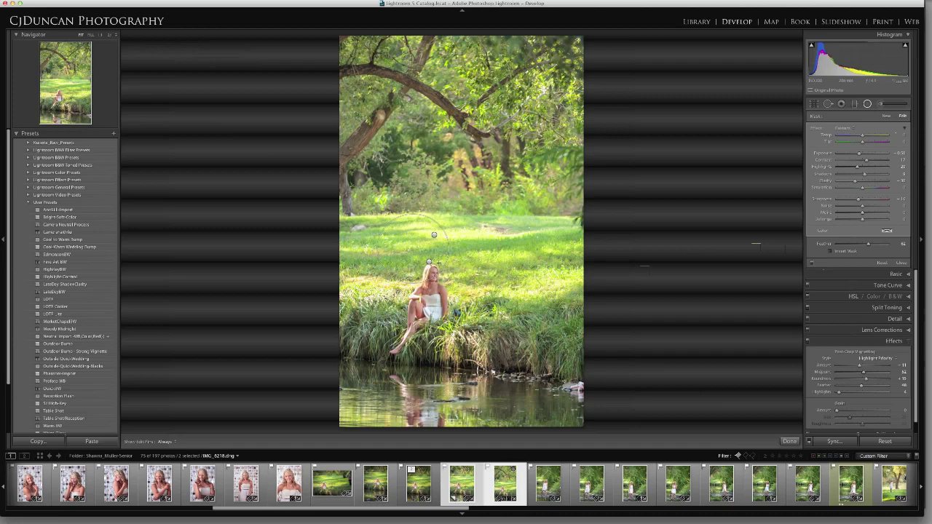
Delete one copied radial filter on the synced photo, then return to the original portrait
{"action": "left_click", "coordinate": [429, 262]}
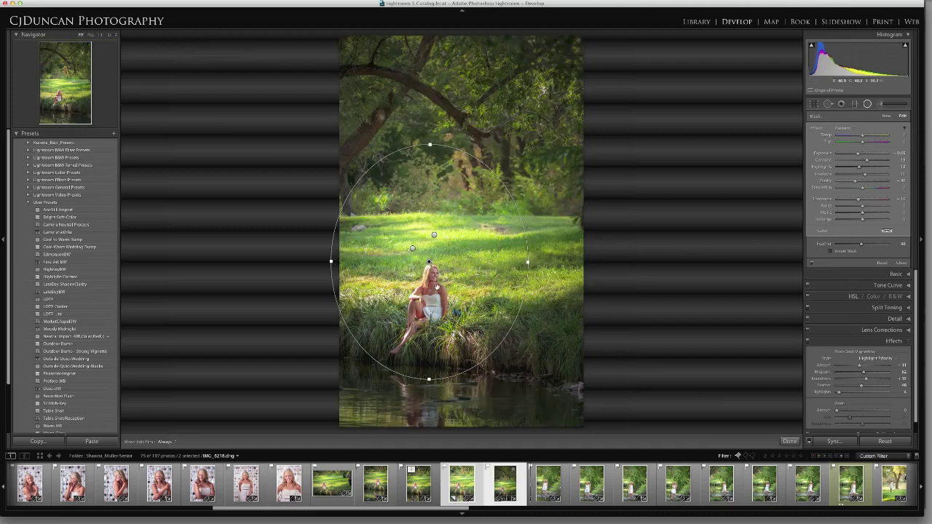
{"action": "left_click", "coordinate": [411, 249]}
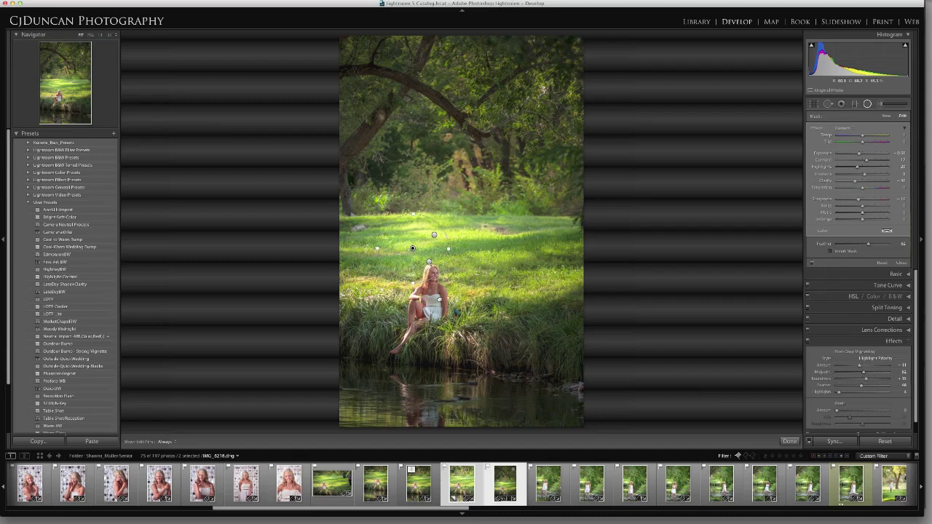
{"action": "key", "text": "Delete"}
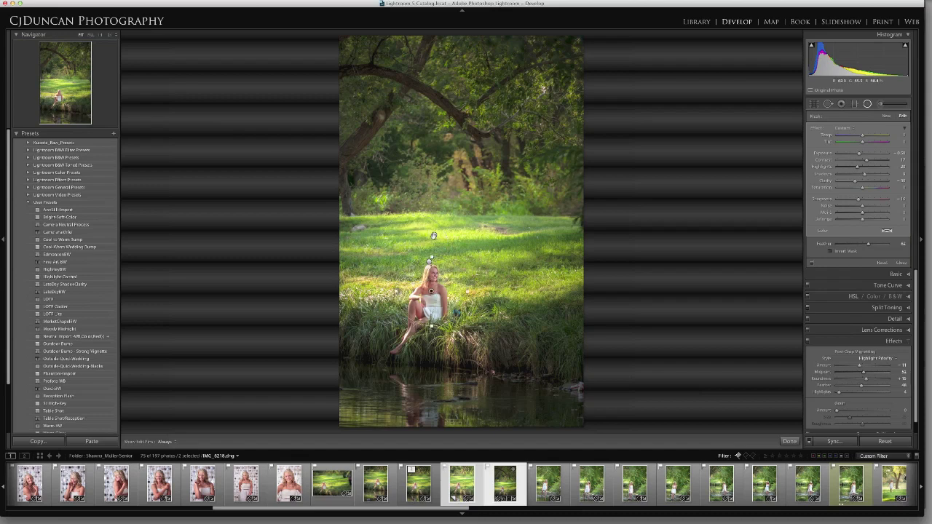
{"action": "left_click", "coordinate": [429, 261]}
{"action": "left_click", "coordinate": [434, 236]}
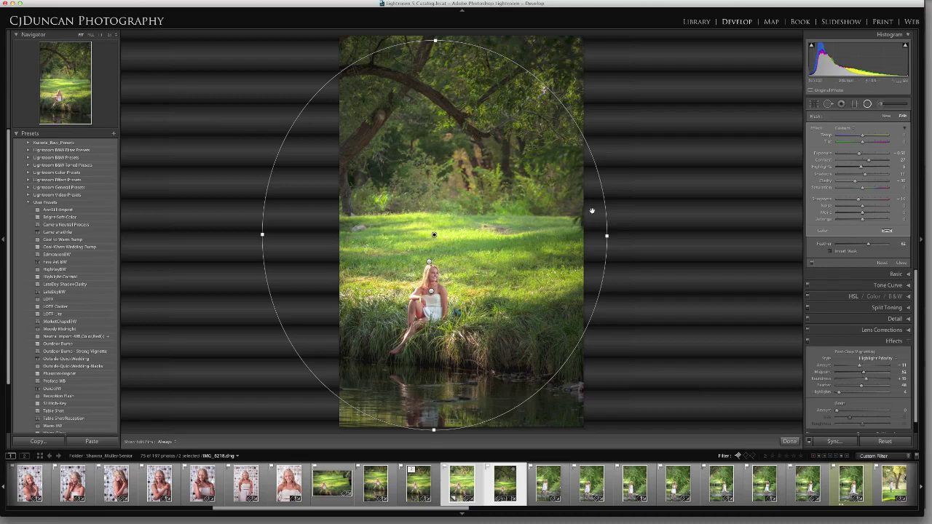
{"action": "left_click", "coordinate": [463, 487]}
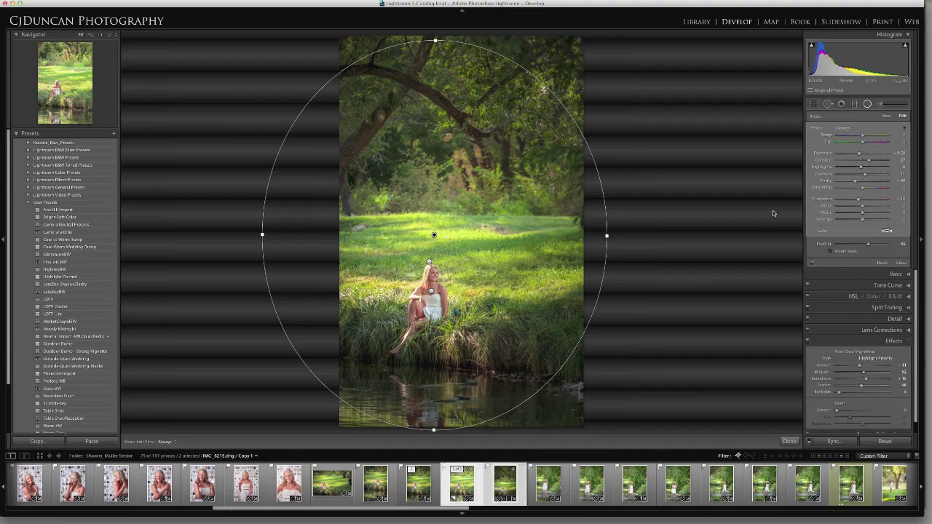
Deepen the post-crop vignette Amount to -25, then switch the Effects adjustments off
{"action": "left_click", "coordinate": [812, 265]}
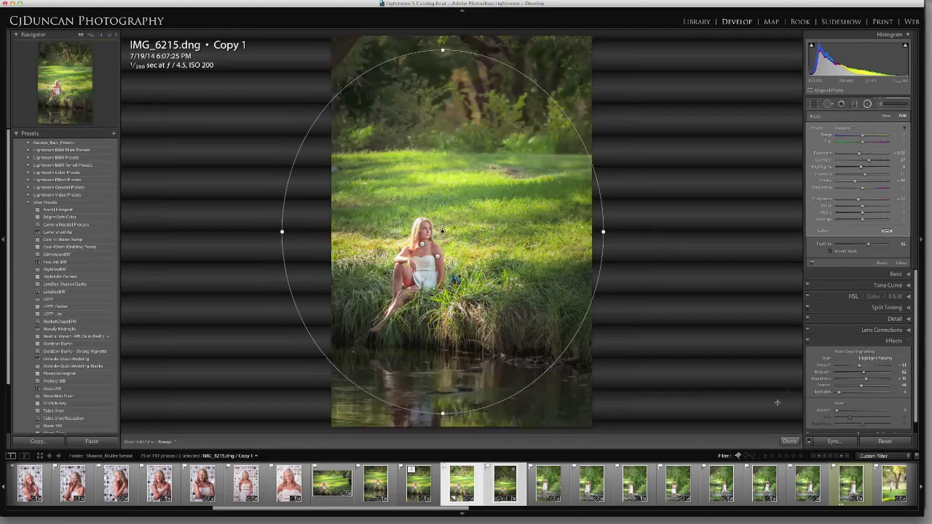
{"action": "left_click", "coordinate": [867, 104]}
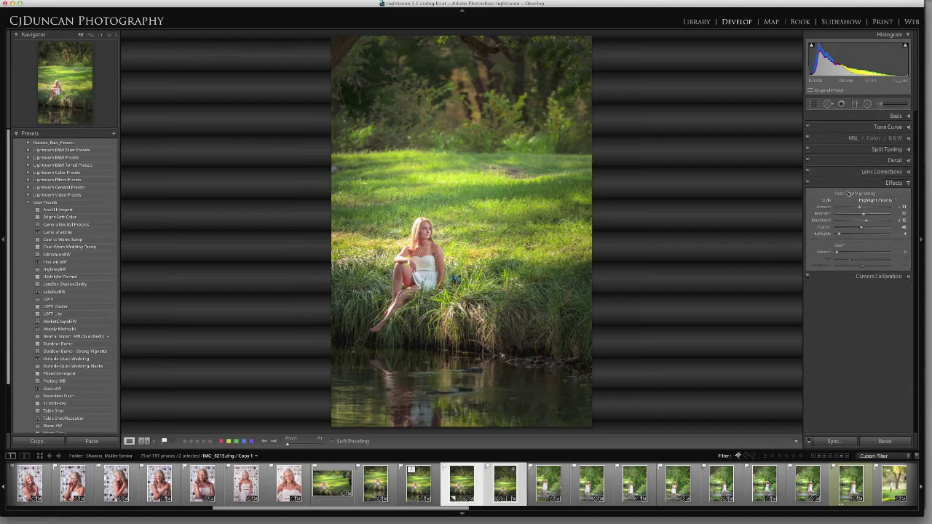
{"action": "left_click_drag", "start_coordinate": [859, 208], "coordinate": [854, 207]}
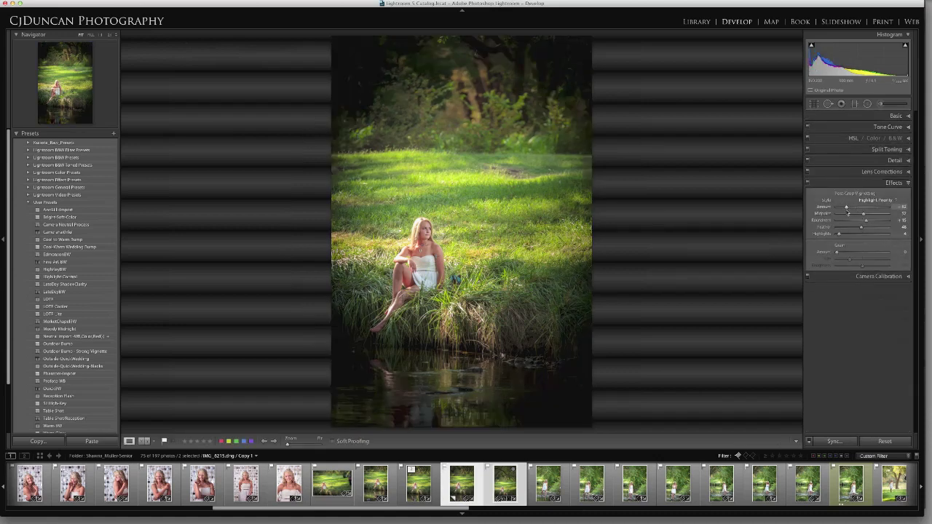
{"action": "left_click", "coordinate": [807, 183]}
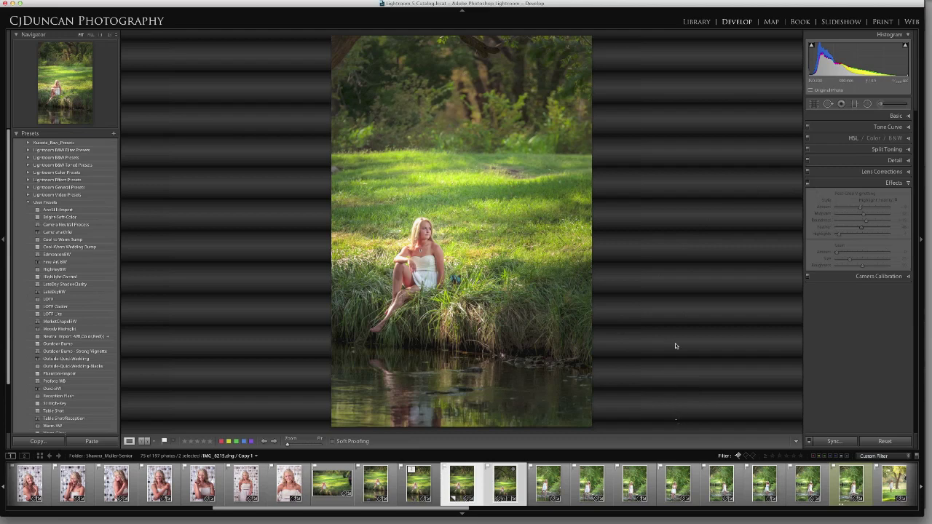
{"action": "left_click", "coordinate": [867, 103]}
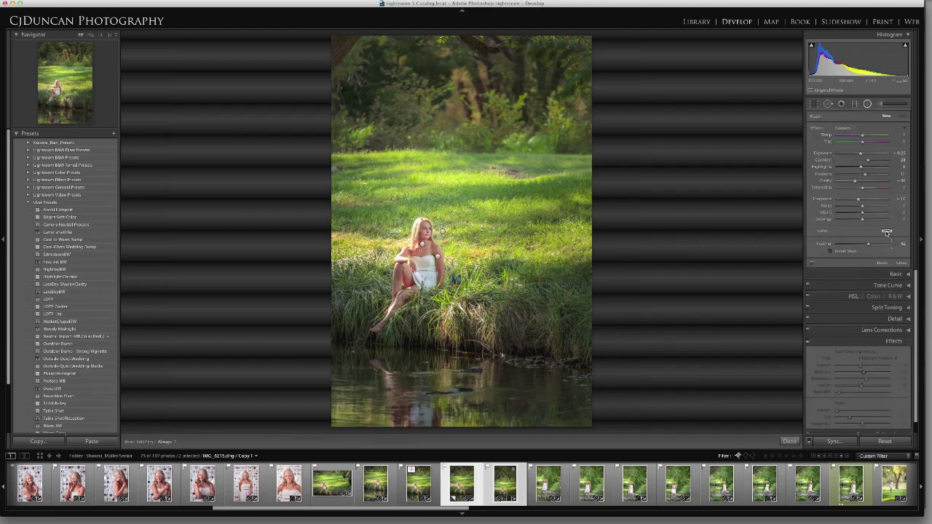
Set the brush tint colour to yellow and undo twice to restore the vignette at -11
{"action": "left_click", "coordinate": [887, 231]}
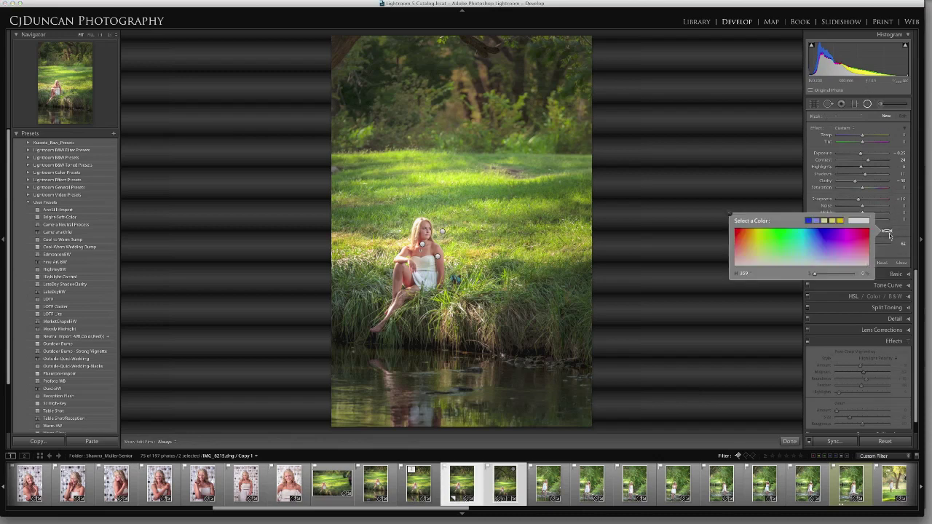
{"action": "left_click", "coordinate": [753, 237]}
{"action": "left_click", "coordinate": [729, 217]}
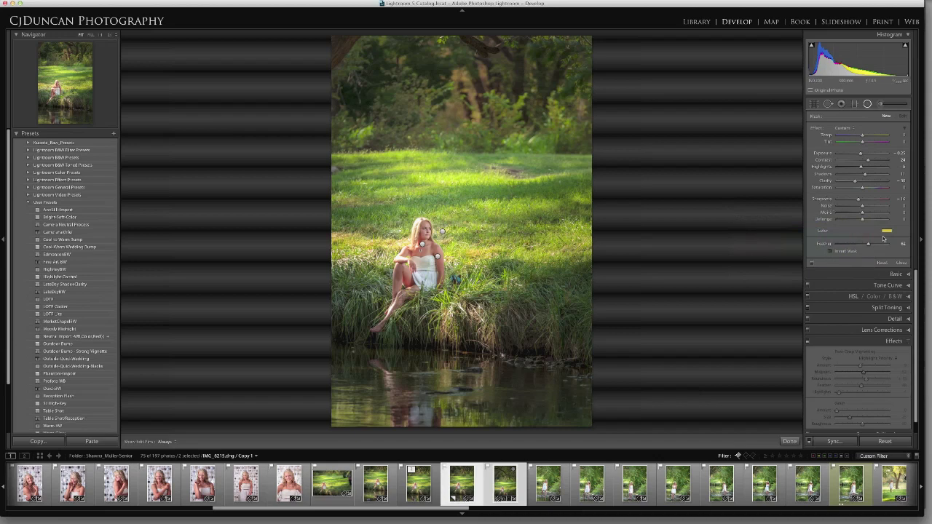
{"action": "key", "text": "super+z"}
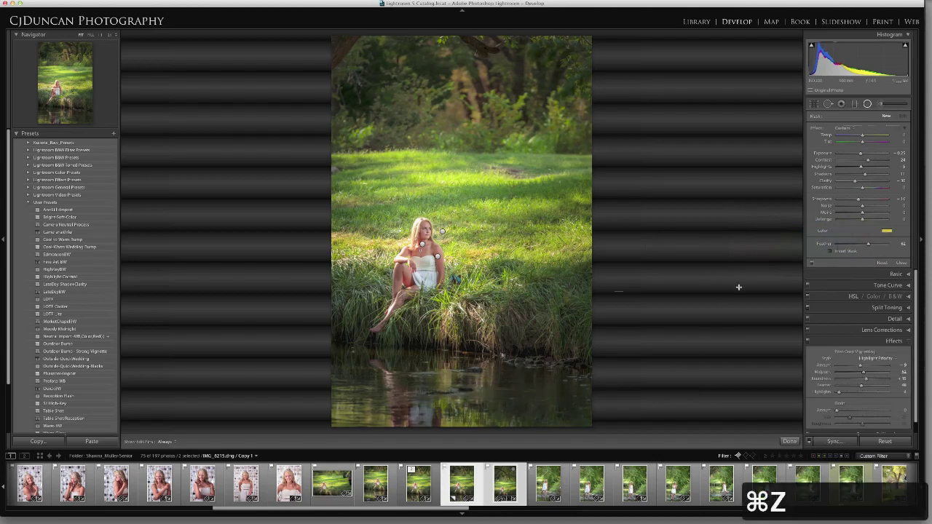
{"action": "key", "text": "super+z"}
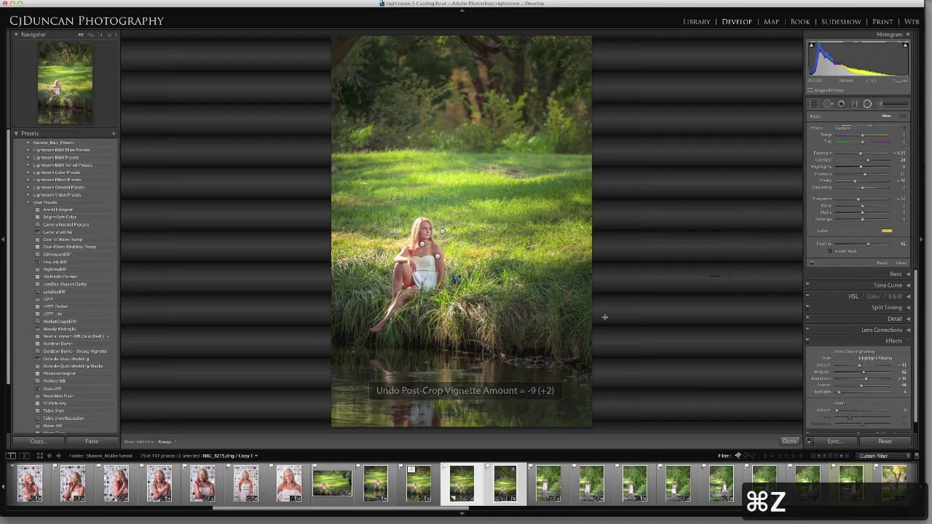